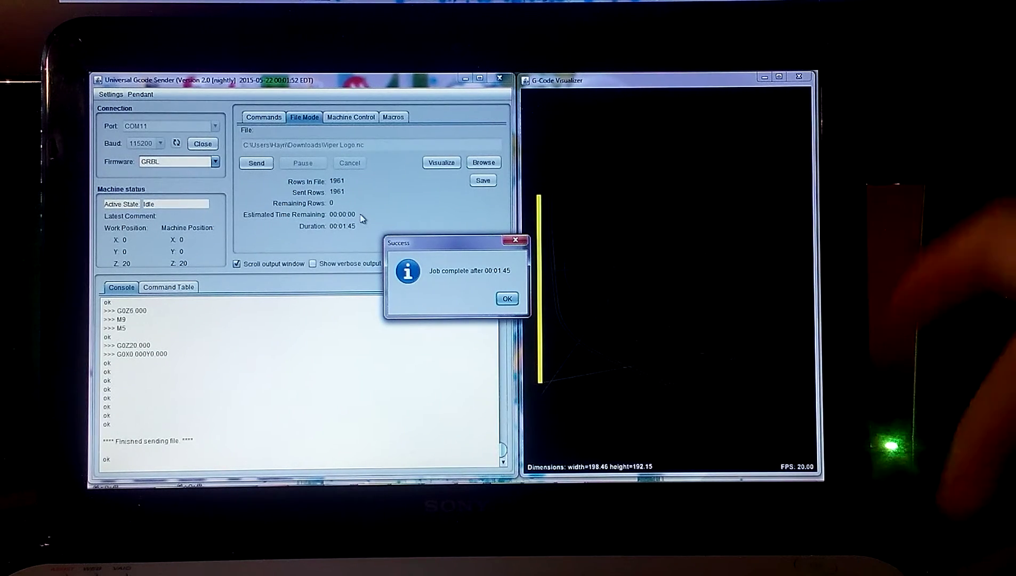
- Dismiss the Success dialog, leaving the idle machine with all 1961 rows sent
key(Return)
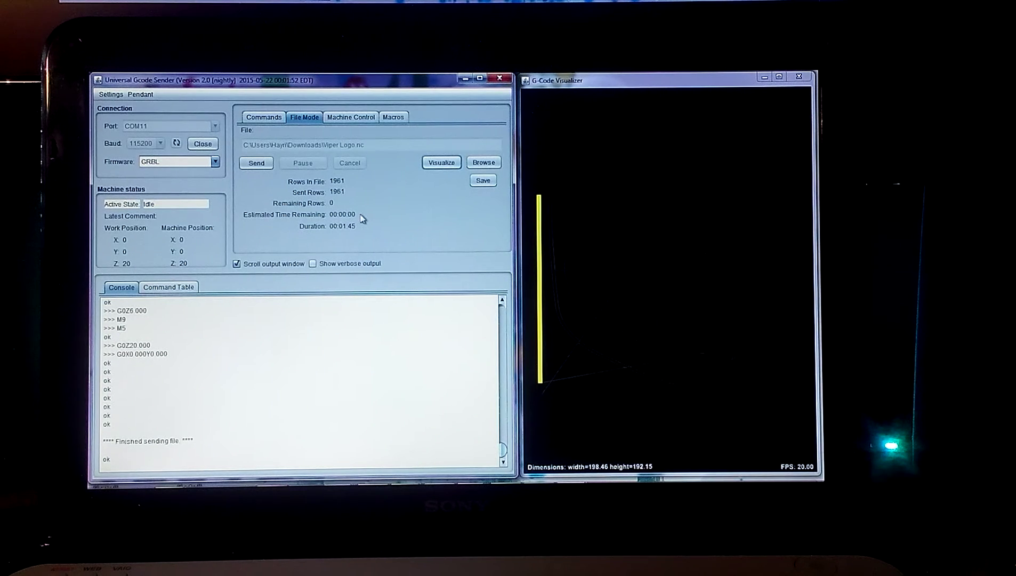